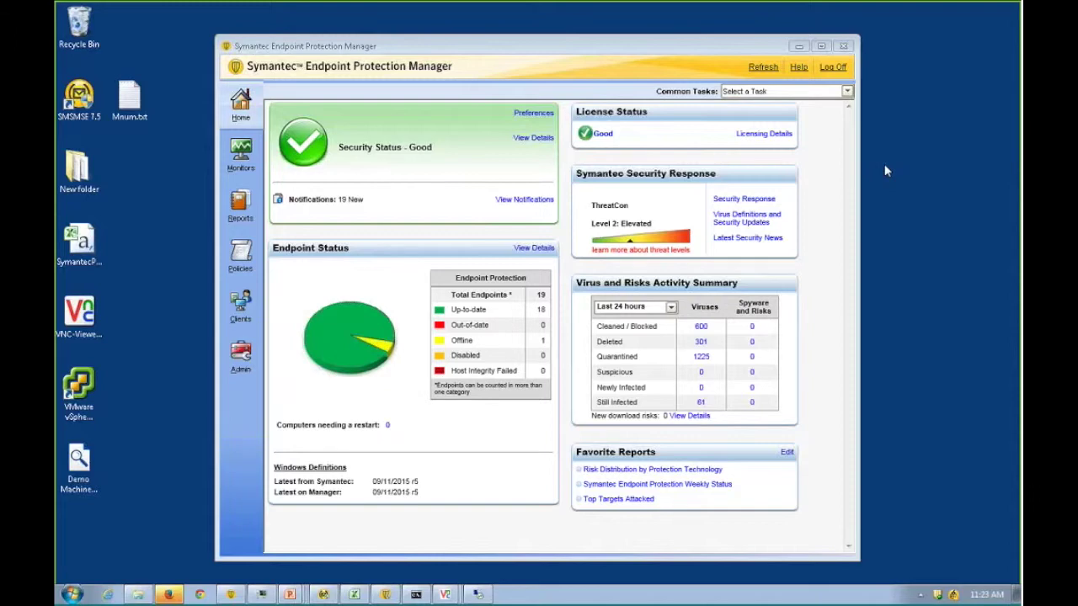
Review the Demo Machine policy's Download Insight prevalence rule, keep the 100-user threshold, and cancel without saving
{"action": "left_click", "coordinate": [244, 256]}
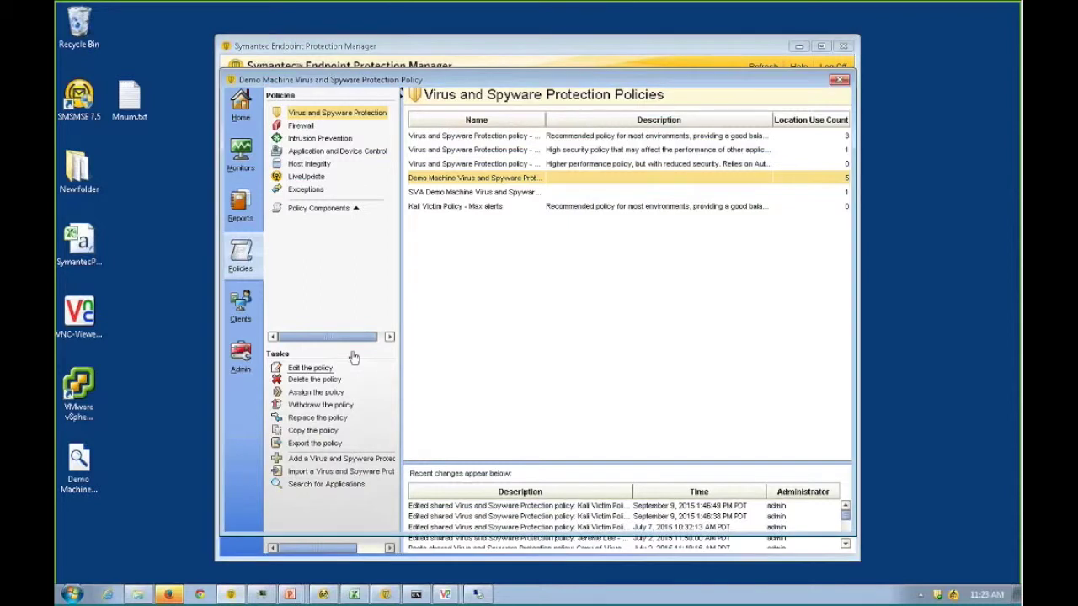
{"action": "left_click", "coordinate": [301, 229]}
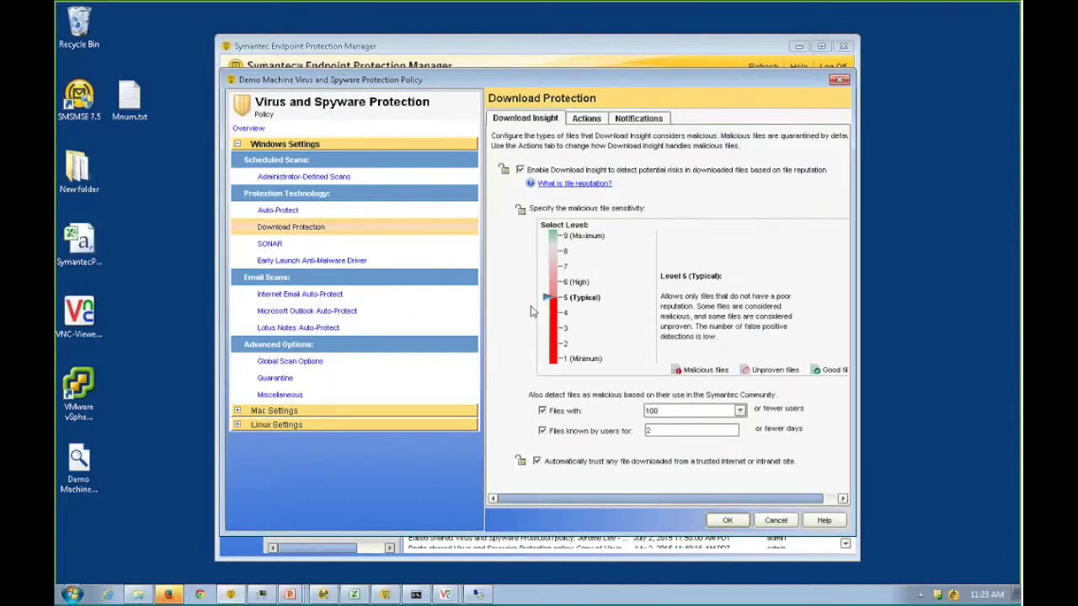
{"action": "left_click", "coordinate": [543, 411]}
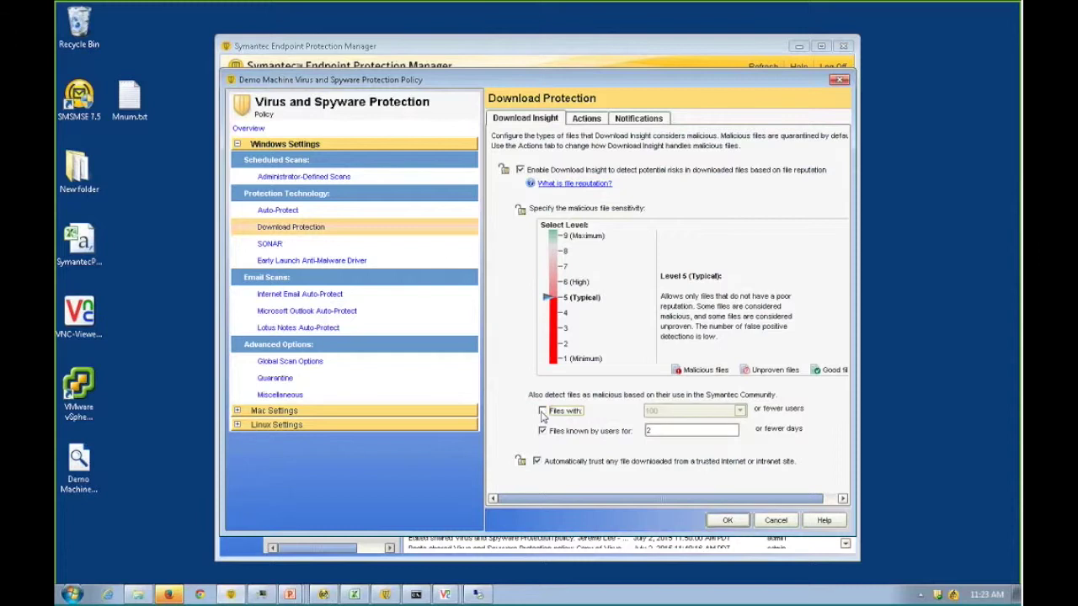
{"action": "left_click", "coordinate": [542, 411]}
{"action": "left_click", "coordinate": [712, 411]}
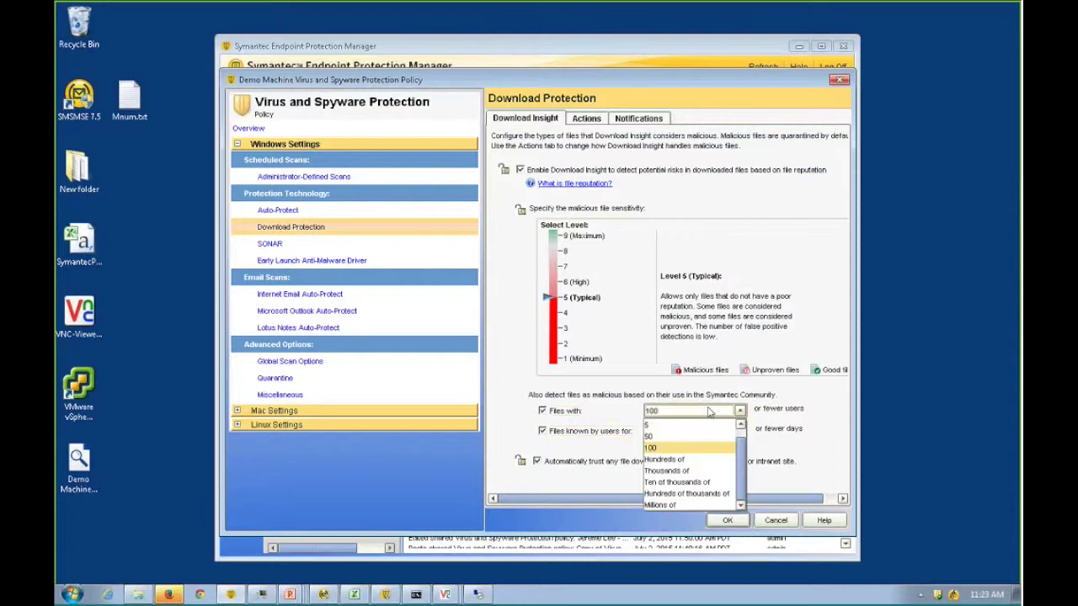
{"action": "left_click", "coordinate": [710, 411]}
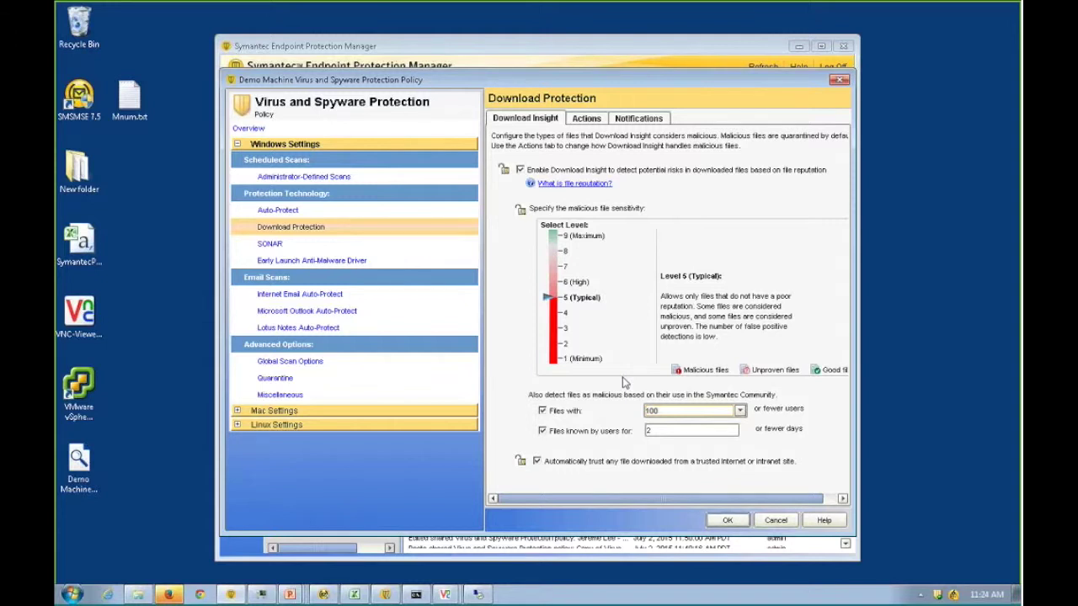
{"action": "left_click", "coordinate": [773, 520]}
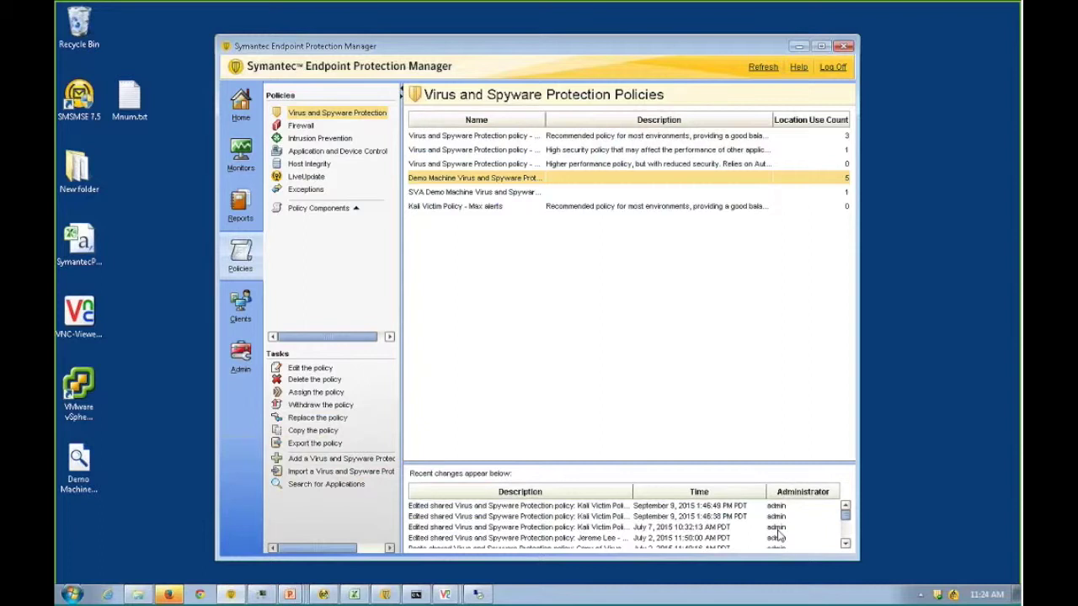
Show the Kali Victim Machine group's clients and select the online KaliVictim computer
{"action": "left_click", "coordinate": [240, 307]}
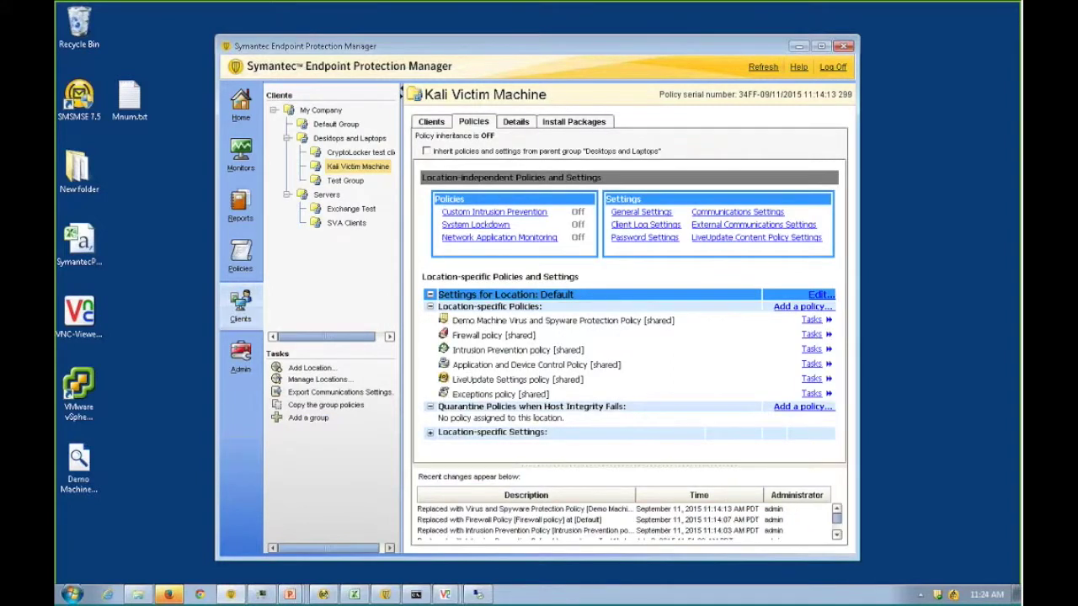
{"action": "left_click", "coordinate": [432, 122]}
{"action": "left_click", "coordinate": [446, 175]}
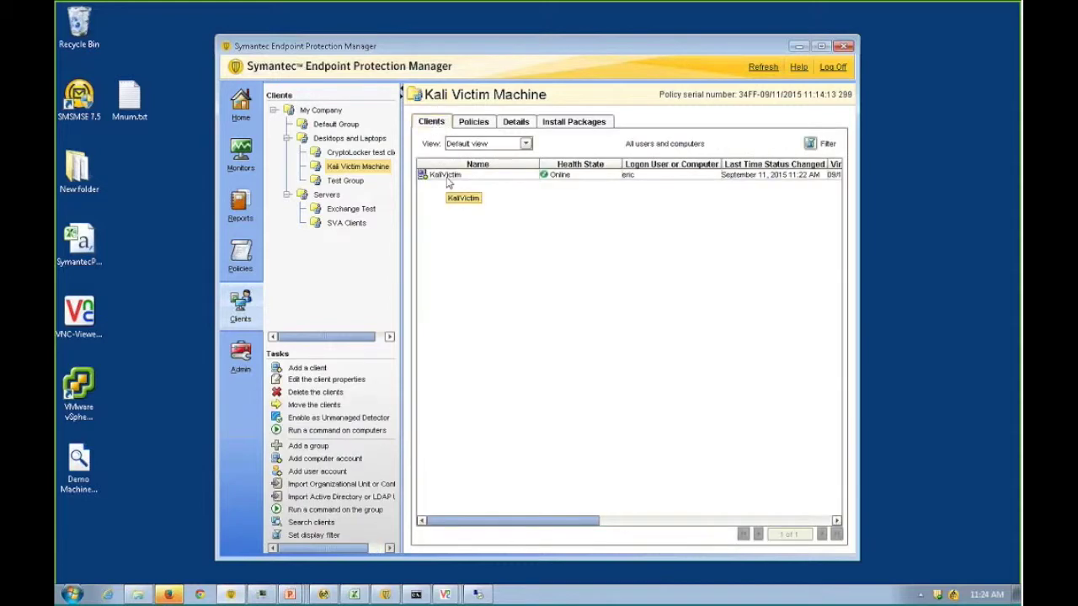
{"action": "left_click", "coordinate": [476, 595]}
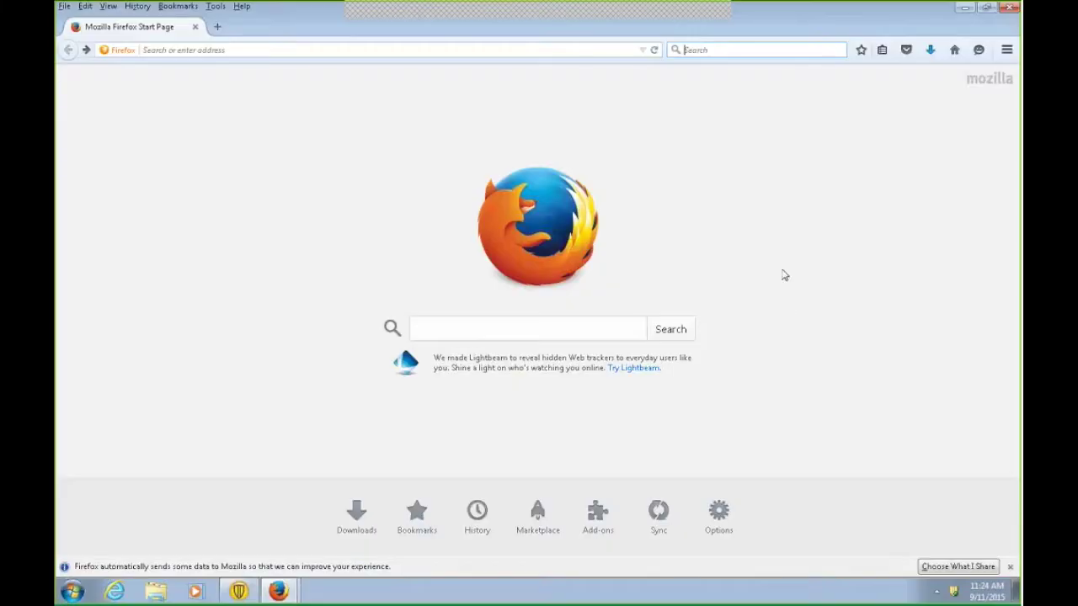
Minimize the Symantec Endpoint Protection status window on the test machine
{"action": "left_click", "coordinate": [238, 592]}
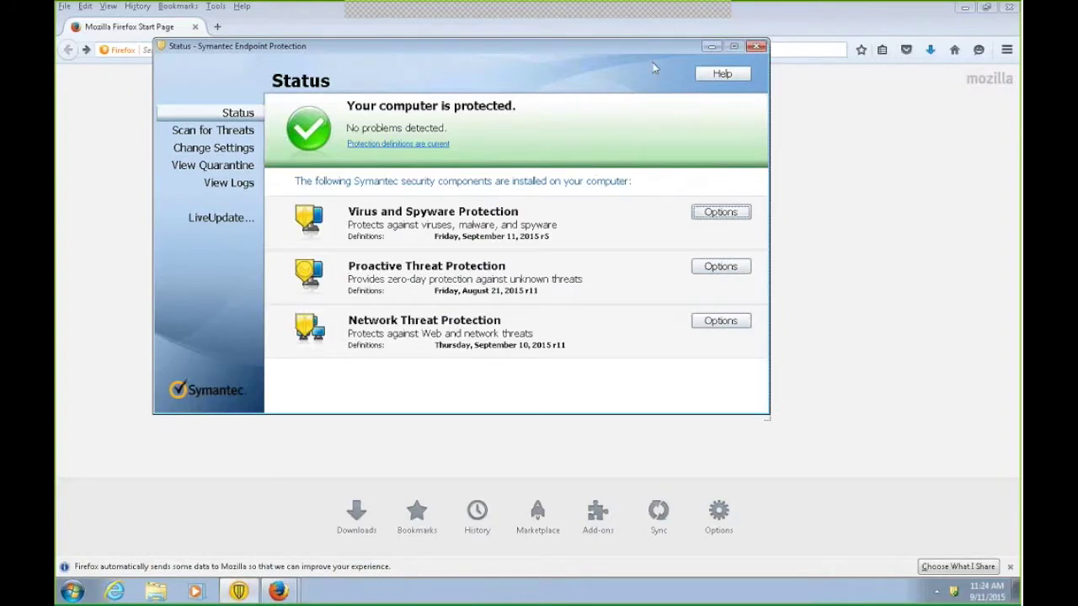
{"action": "left_click_drag", "start_coordinate": [645, 49], "coordinate": [656, 63]}
{"action": "left_click", "coordinate": [723, 62]}
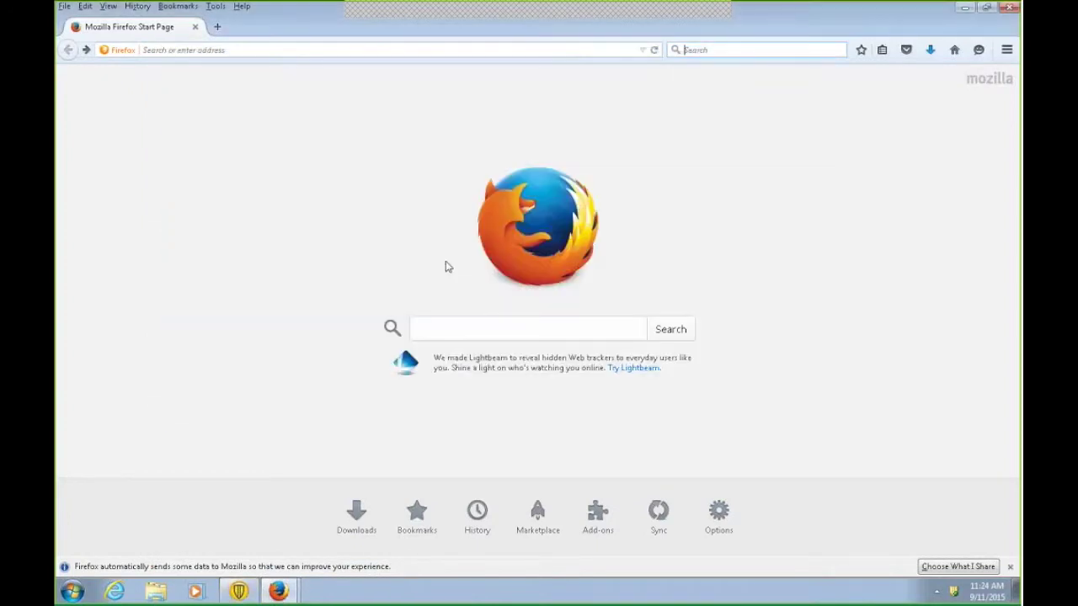
Search Firefox for 'filezilla' and follow the sponsored FileZilla download result
{"action": "left_click", "coordinate": [463, 336]}
{"action": "type", "text": "f"}
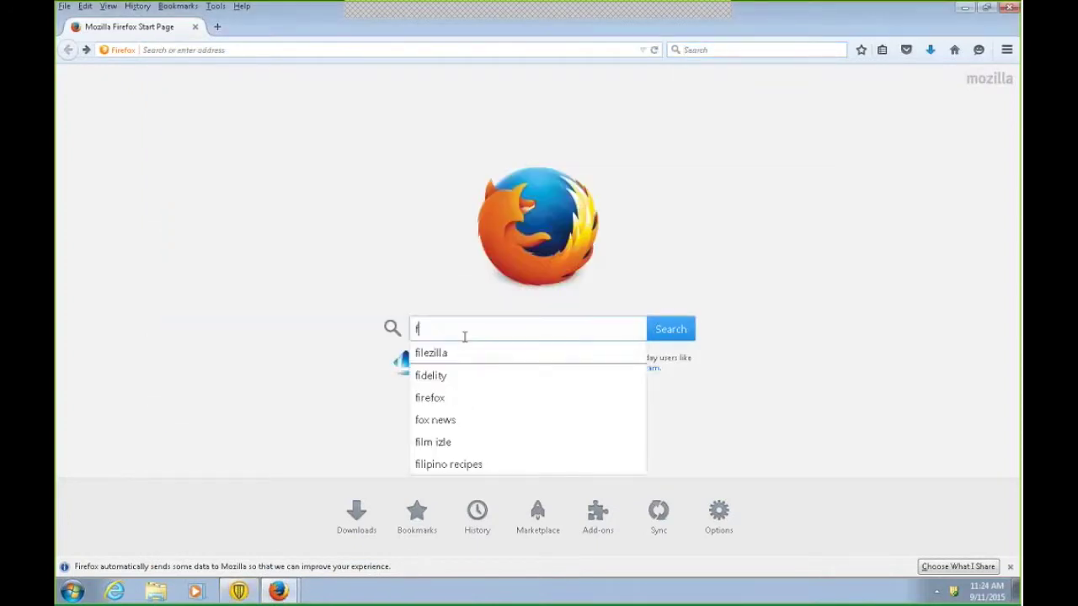
{"action": "type", "text": "ilezilla"}
{"action": "key", "text": "Return"}
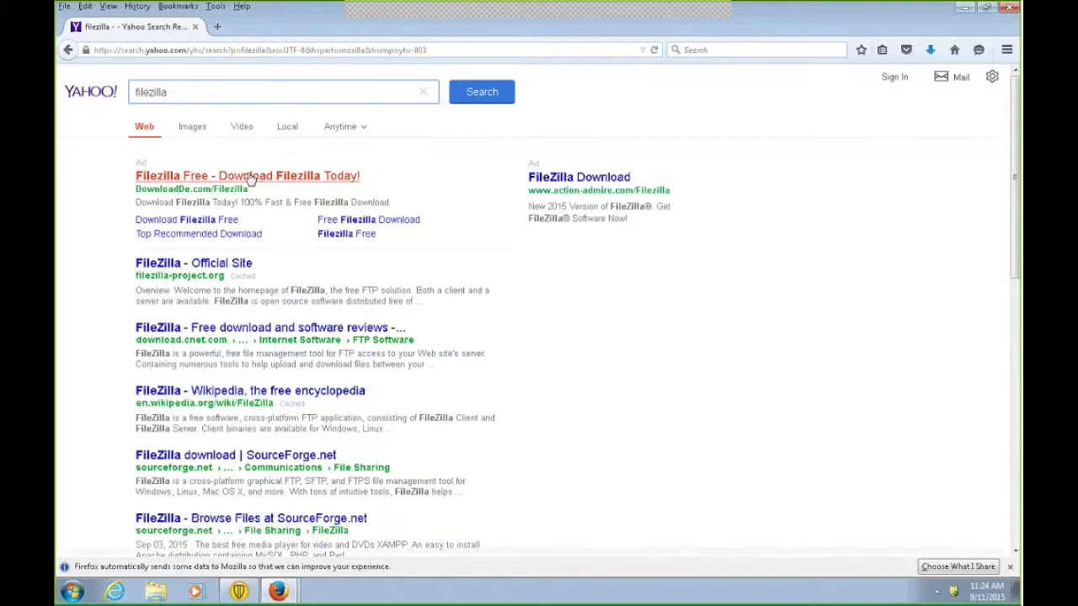
{"action": "left_click", "coordinate": [252, 175]}
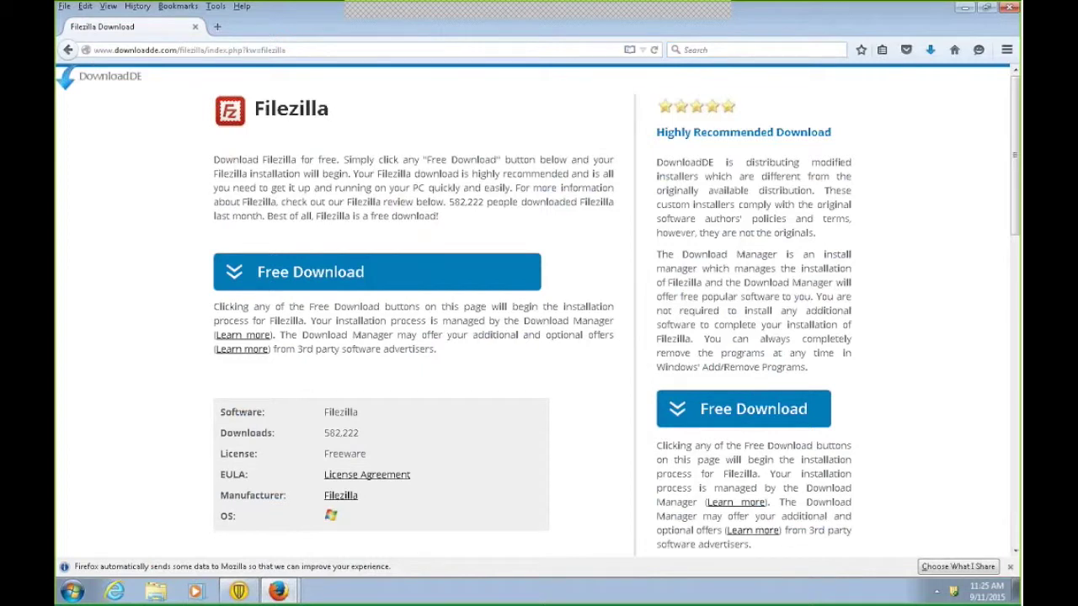
Download and save Filezilla Setup.exe, then open the Downloads folder in Explorer
{"action": "left_click", "coordinate": [318, 283]}
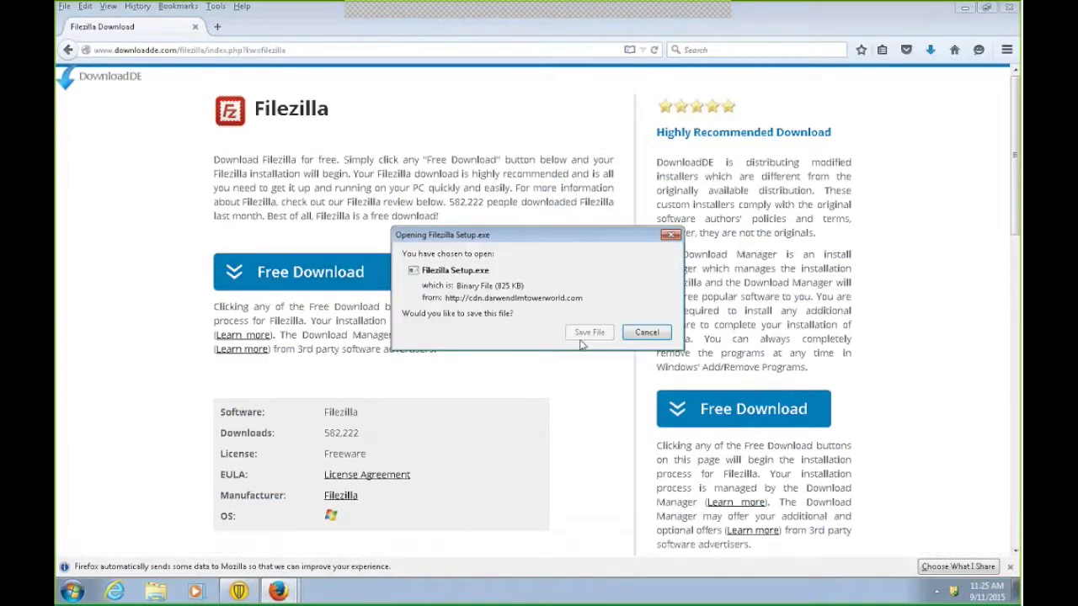
{"action": "left_click", "coordinate": [589, 333]}
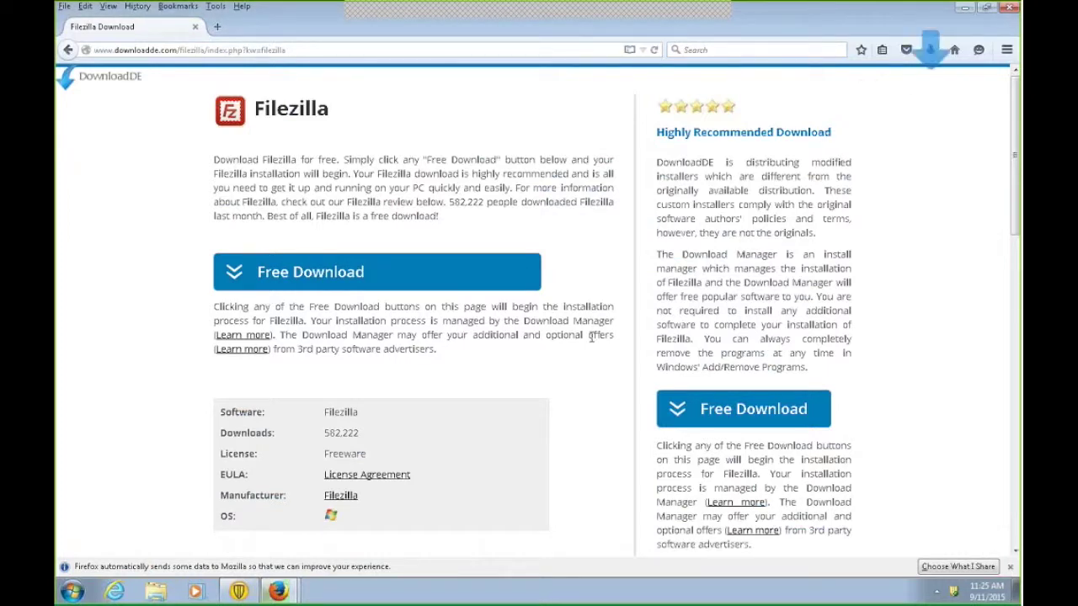
{"action": "left_click", "coordinate": [931, 53]}
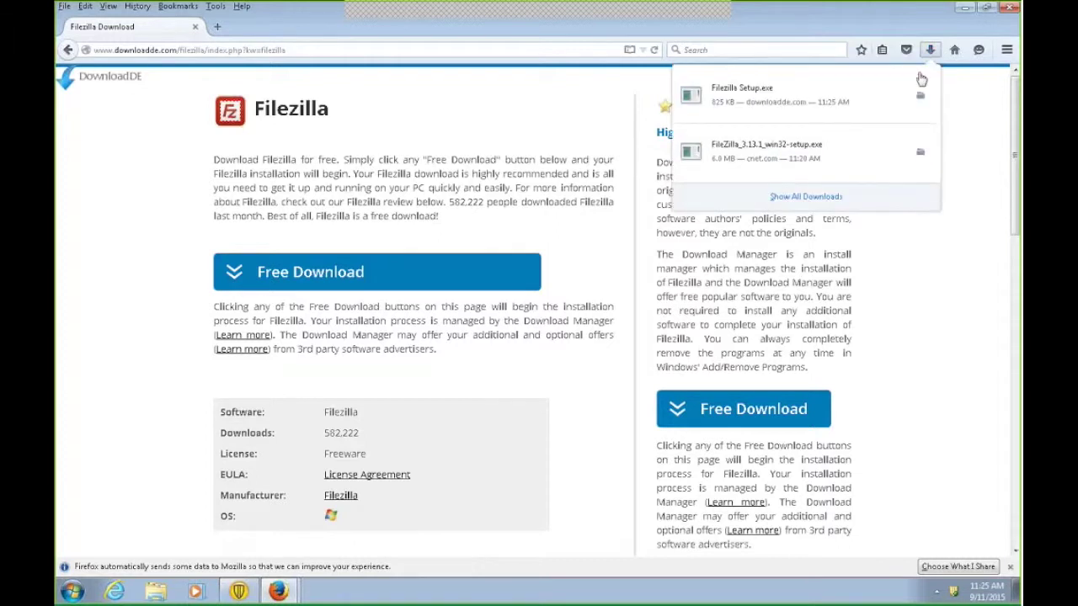
{"action": "left_click", "coordinate": [919, 96]}
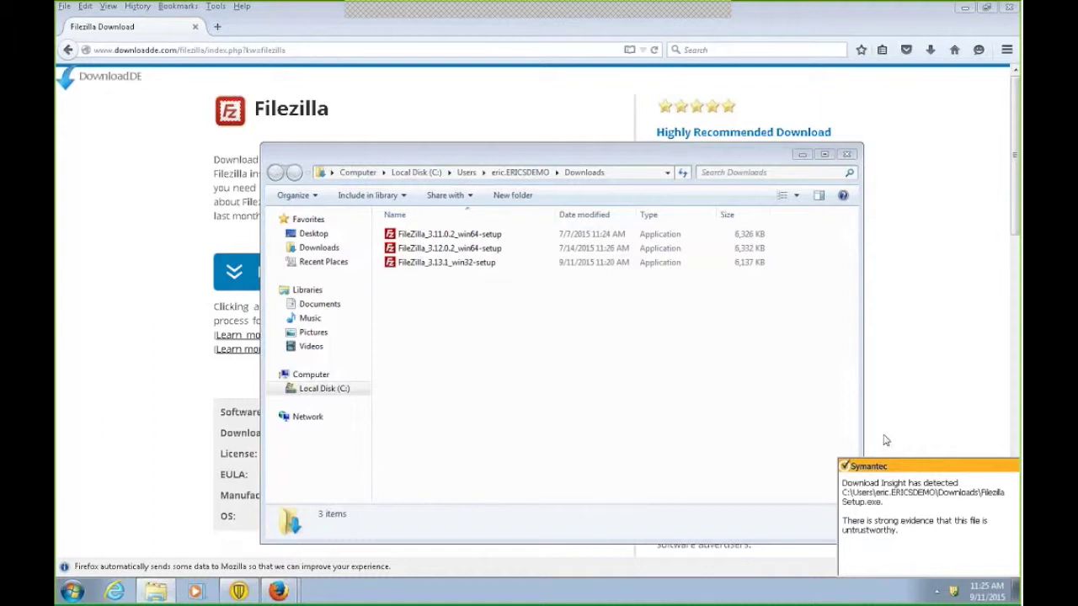
Open the SEP logs to view the Download Insight detection of Filezilla Setup.exe as WS.Reputation.1
{"action": "left_click", "coordinate": [868, 286]}
{"action": "left_click", "coordinate": [477, 236]}
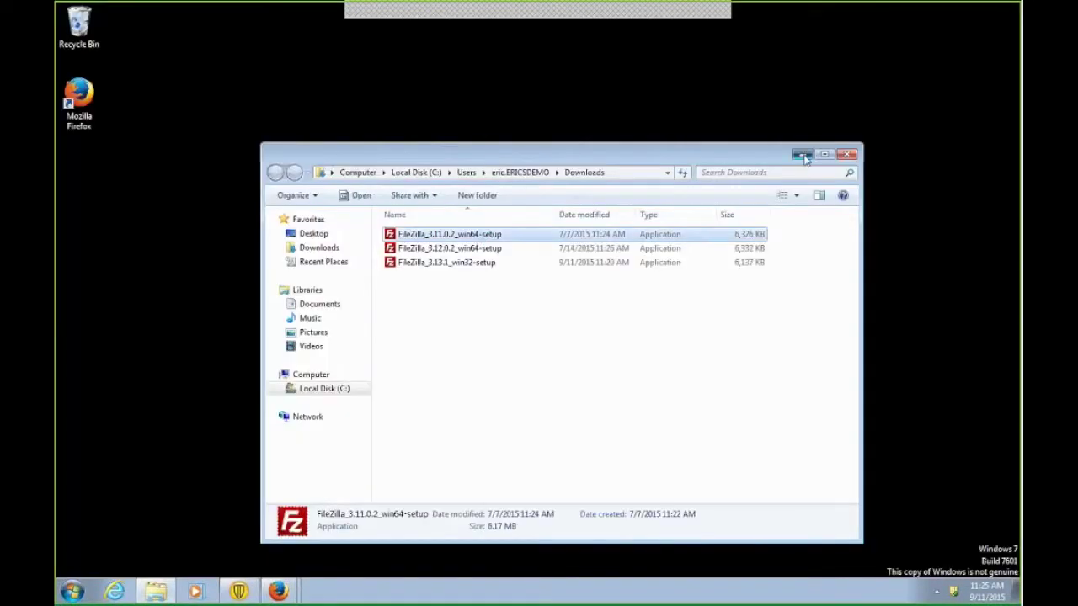
{"action": "left_click", "coordinate": [801, 154]}
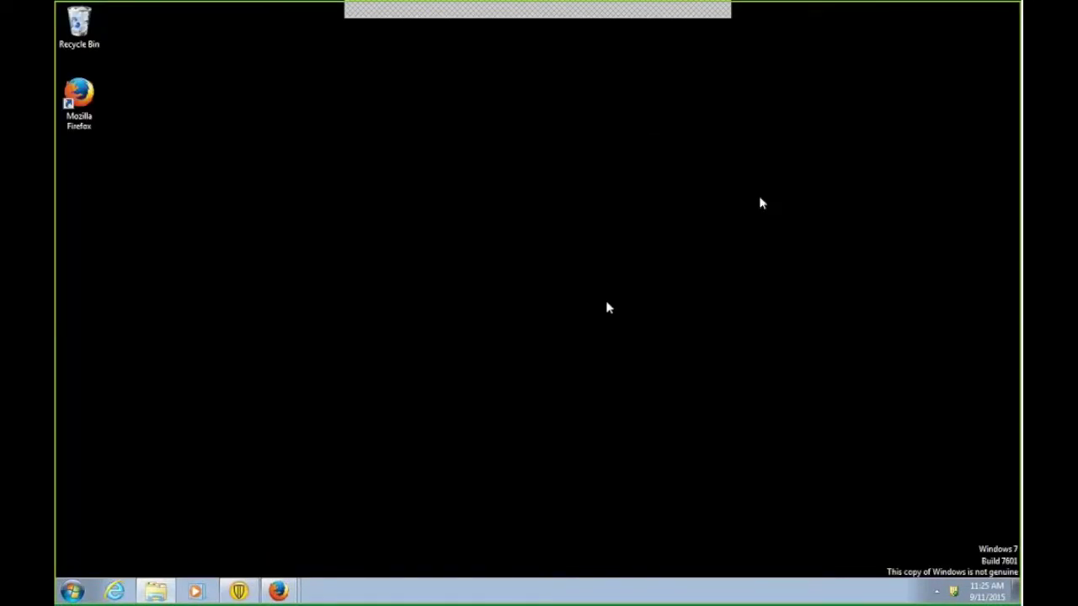
{"action": "left_click", "coordinate": [238, 591]}
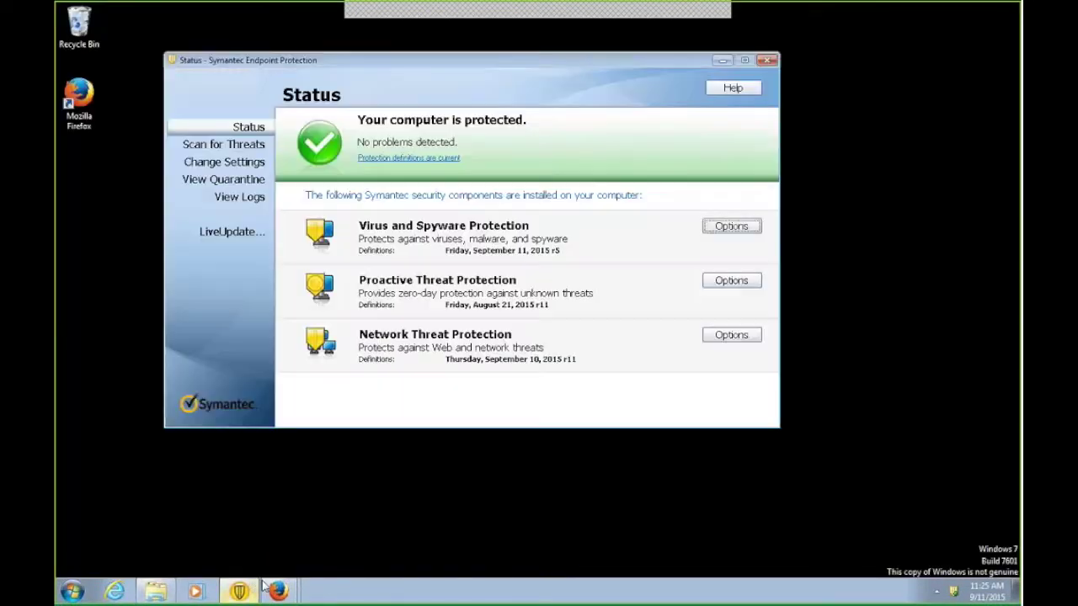
{"action": "left_click", "coordinate": [252, 203]}
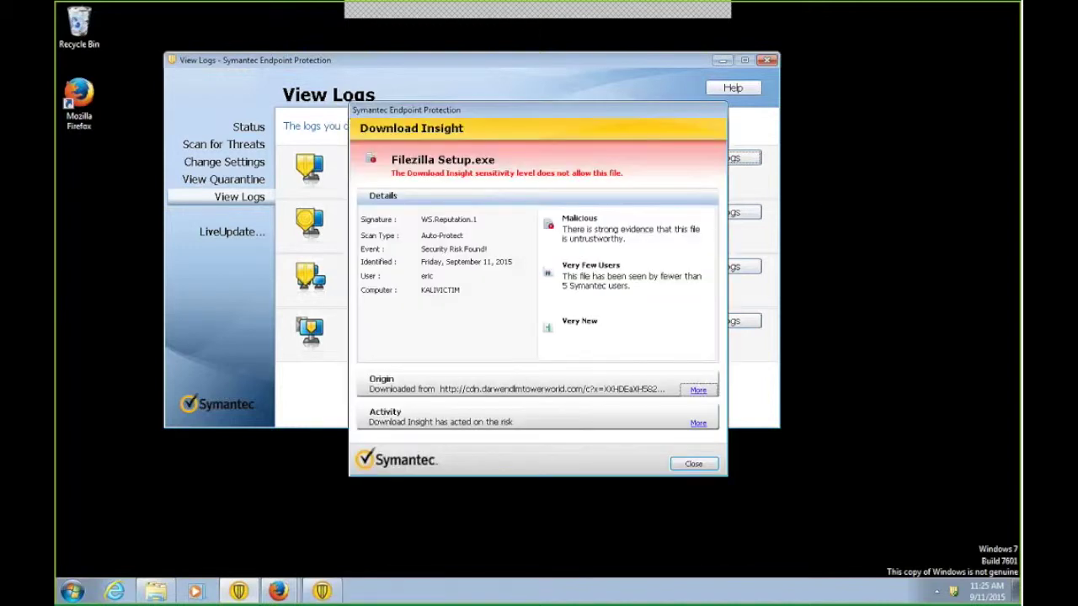
{"action": "left_click", "coordinate": [723, 60]}
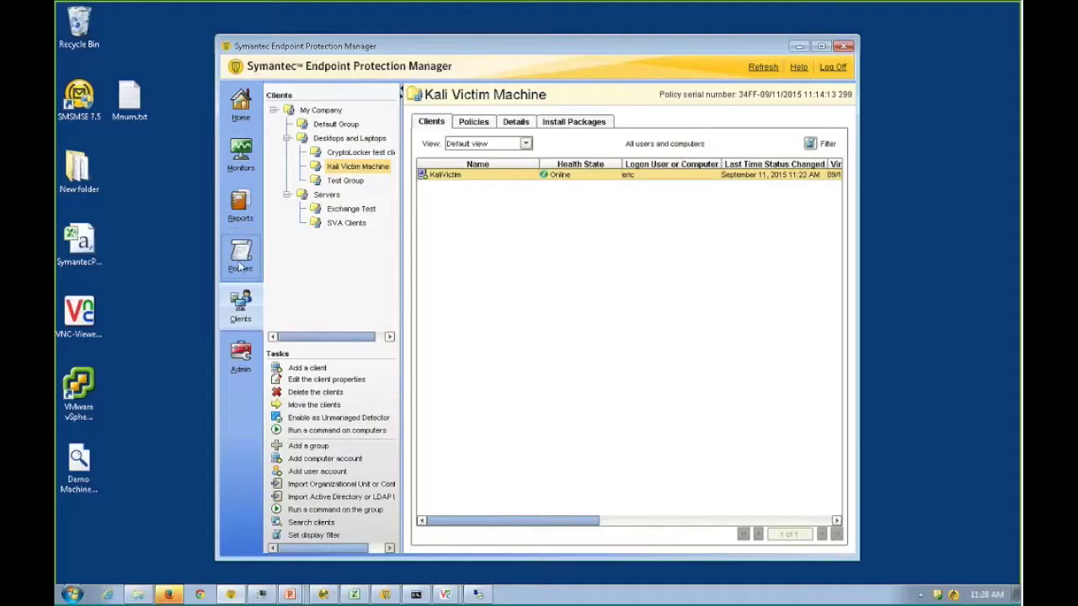
Return to the Policies list in the management console
{"action": "left_click", "coordinate": [240, 251]}
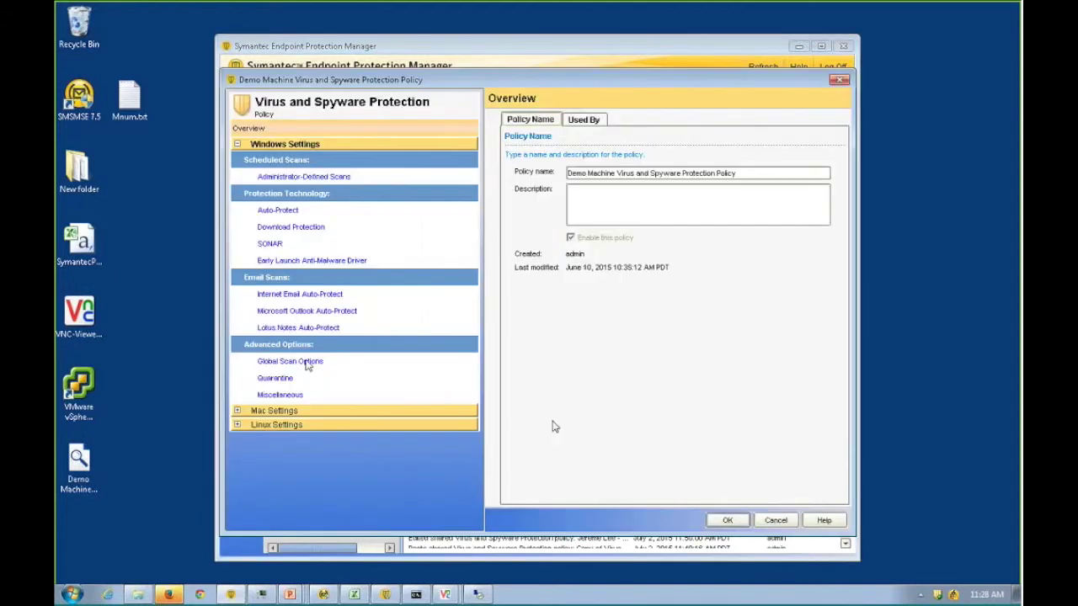
Show the Demo Machine policy's Global Scan Options with Insight and Bloodhound enabled
{"action": "left_click", "coordinate": [304, 362]}
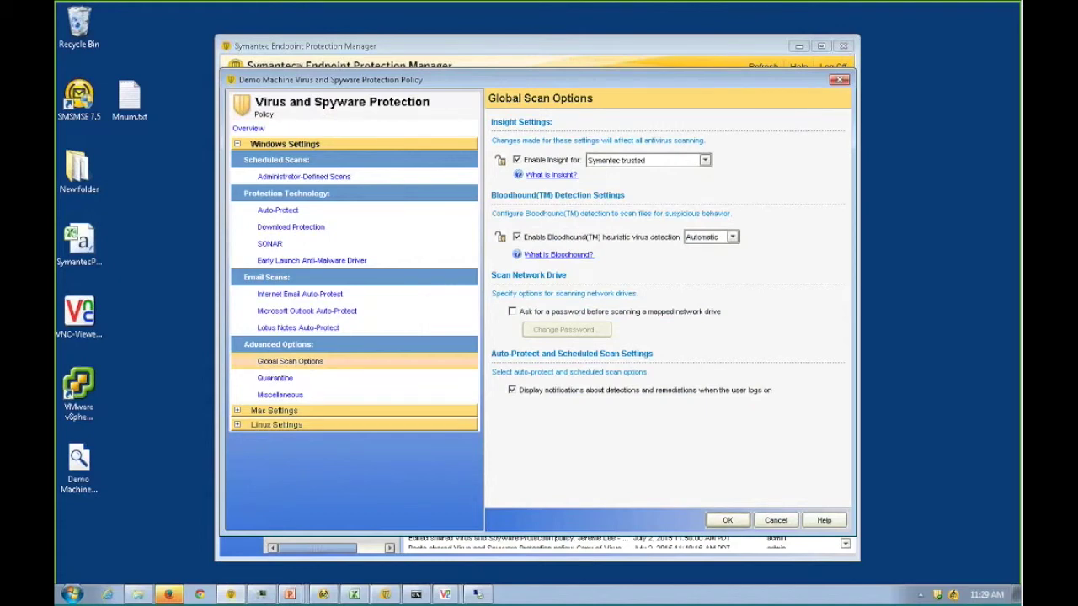
{"action": "left_click", "coordinate": [477, 595]}
{"action": "left_click", "coordinate": [775, 521]}
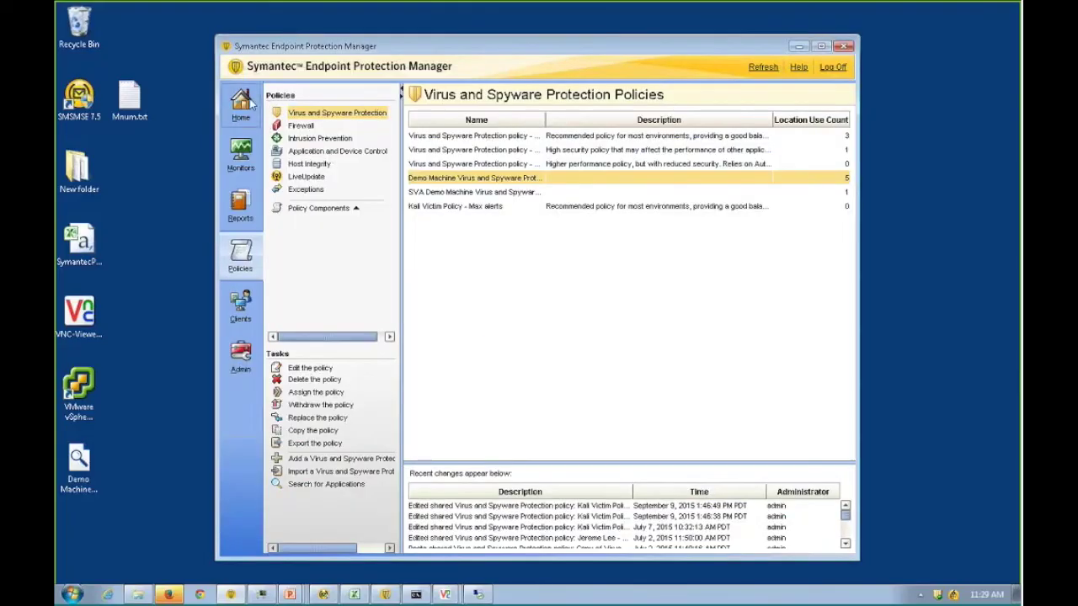
Go back to the Home dashboard showing Good security status and 19 endpoints
{"action": "left_click", "coordinate": [244, 102]}
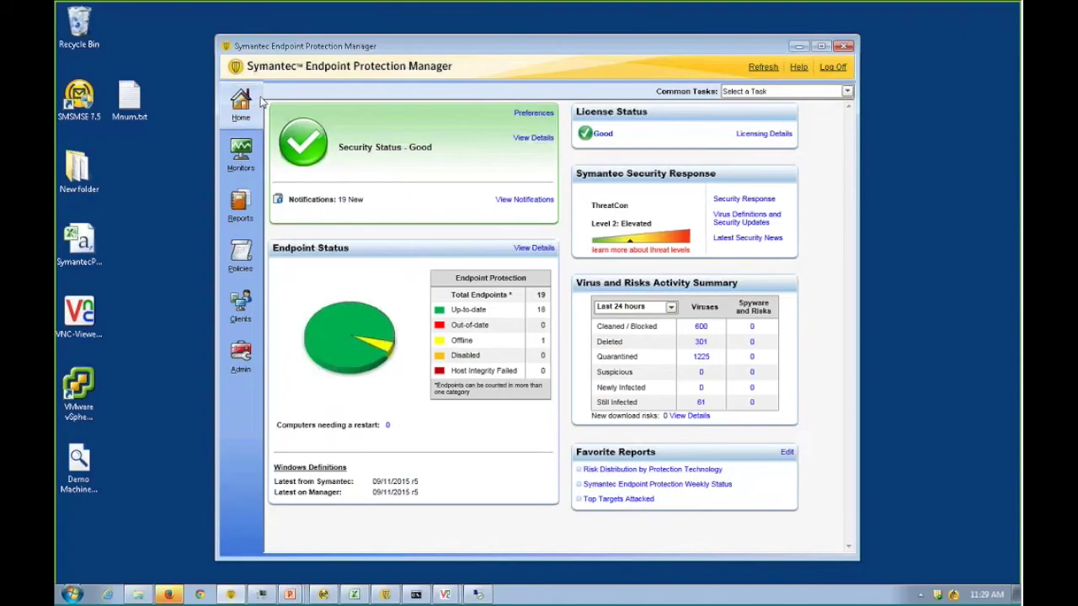